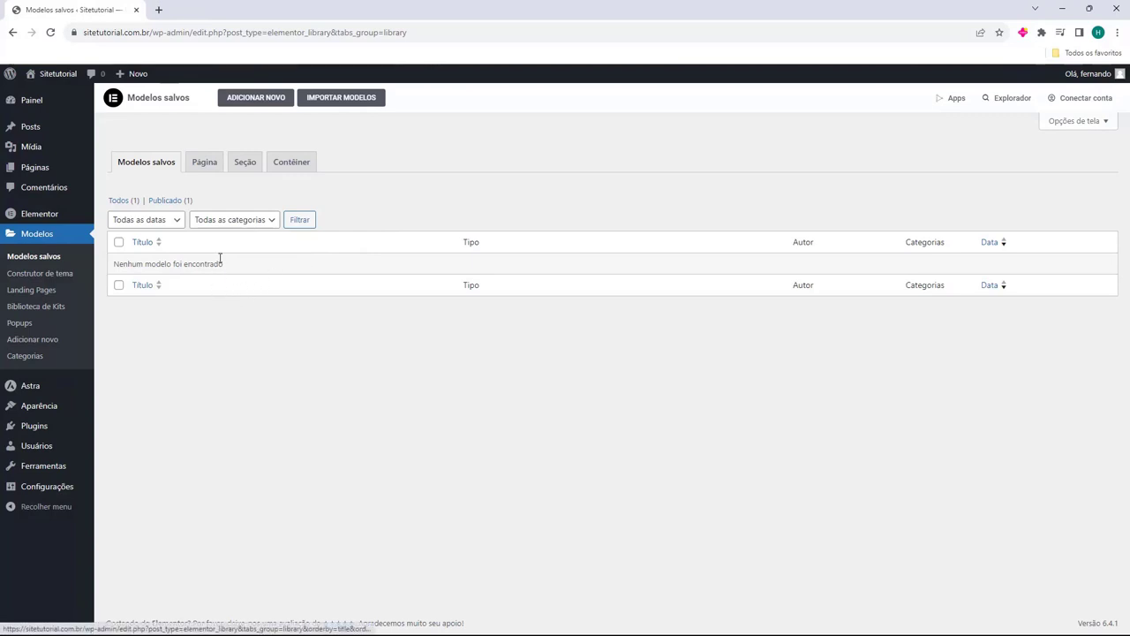
Create a new template of type Contêiner named Modelo Exemplo
click(251, 107)
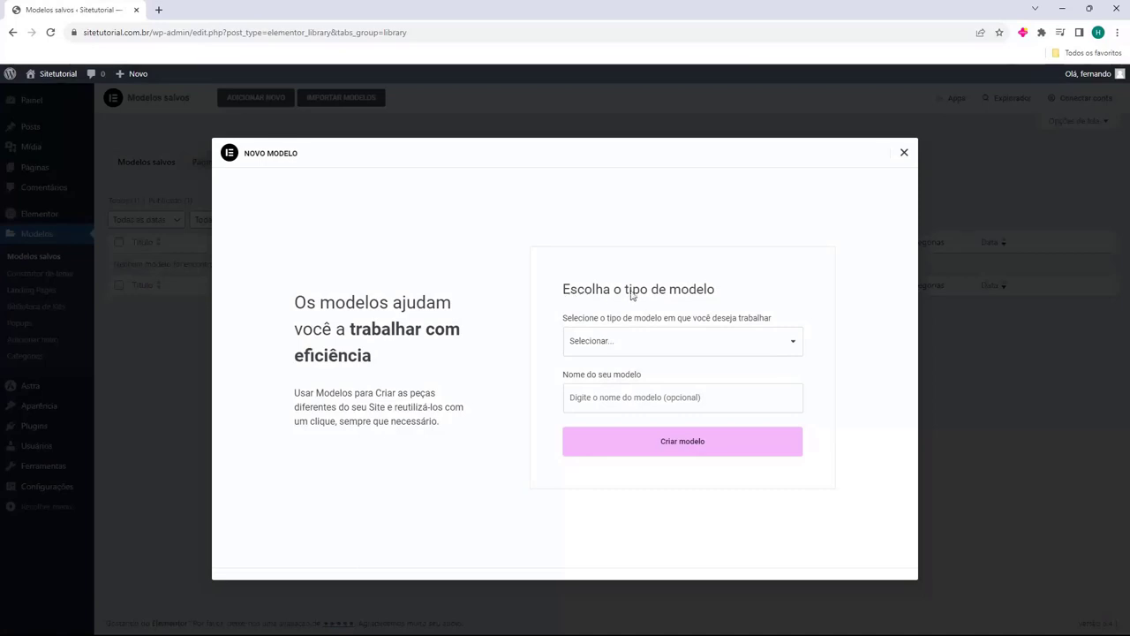
click(584, 343)
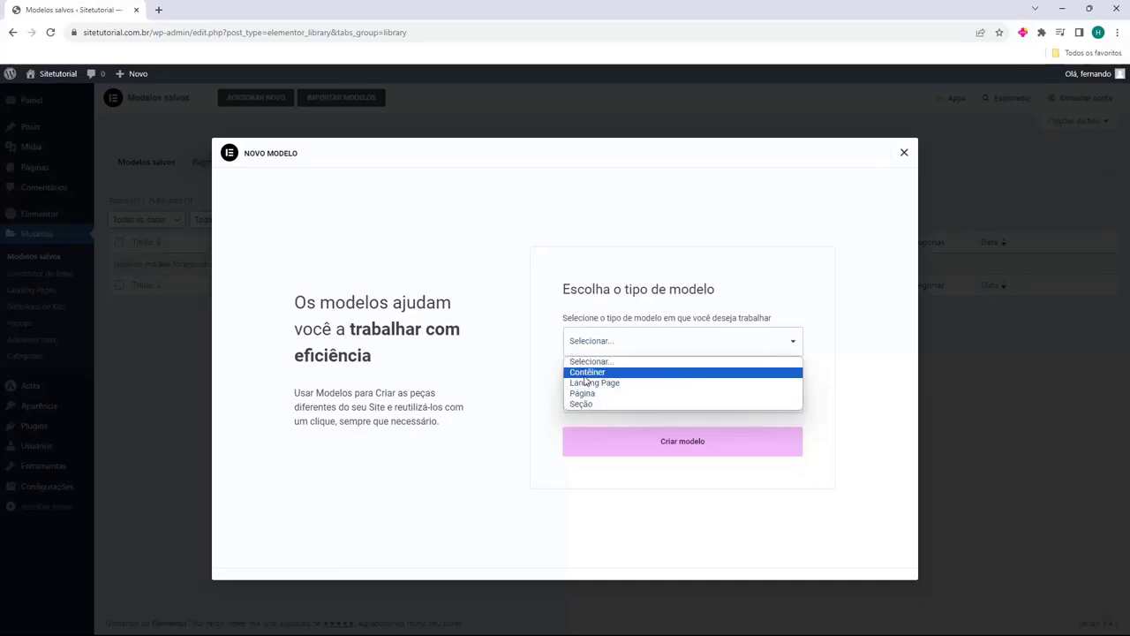
click(584, 371)
click(578, 397)
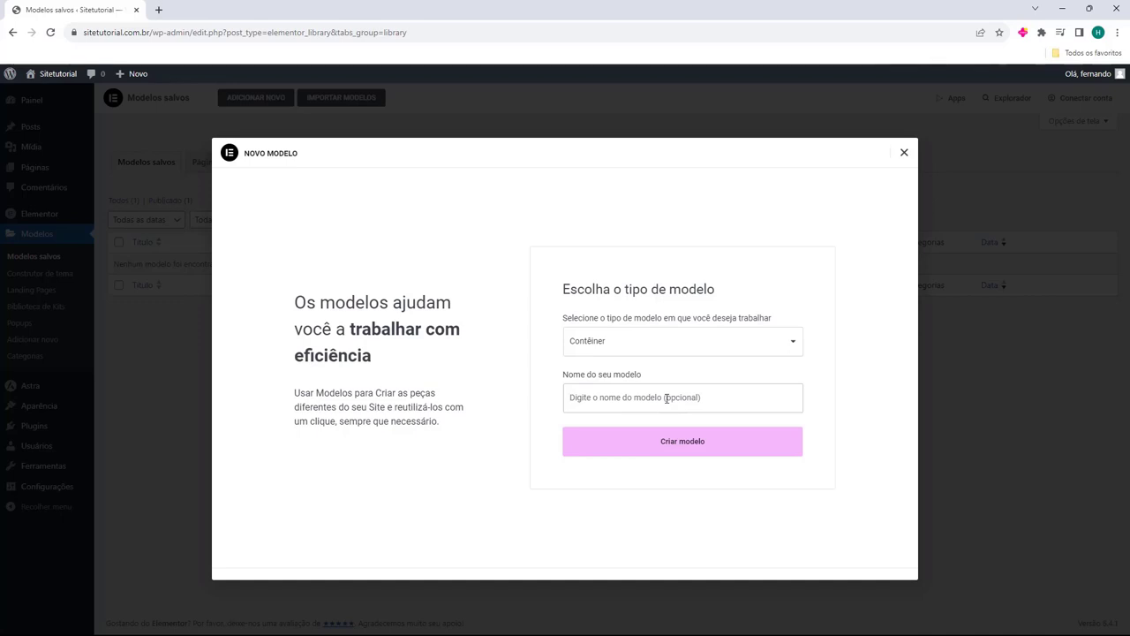
text(Modelo Exemplo)
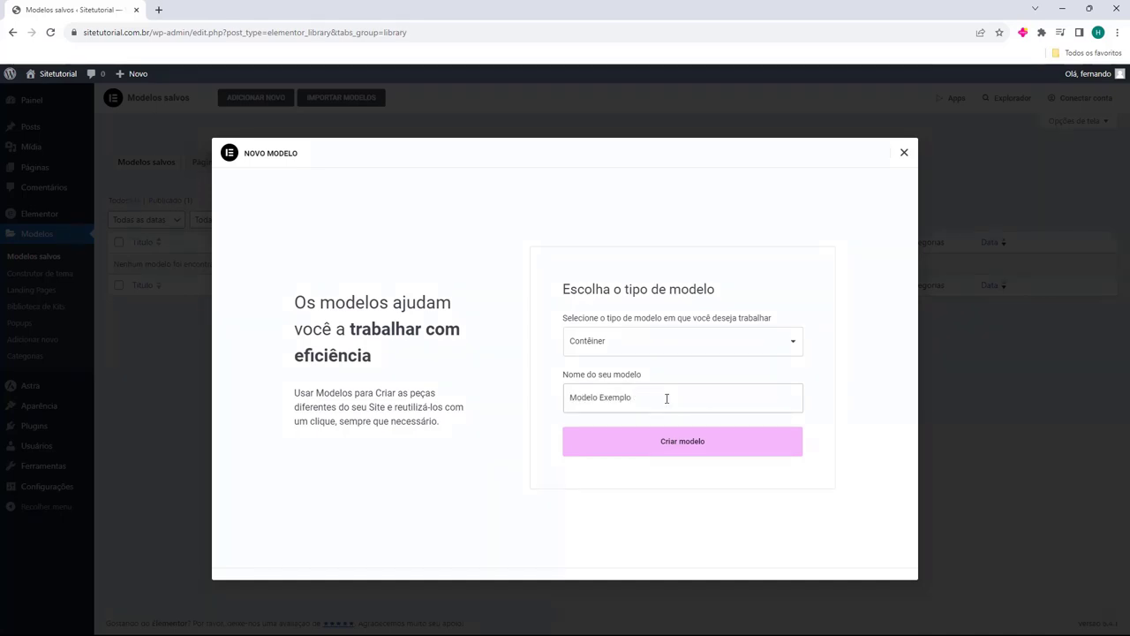
click(560, 399)
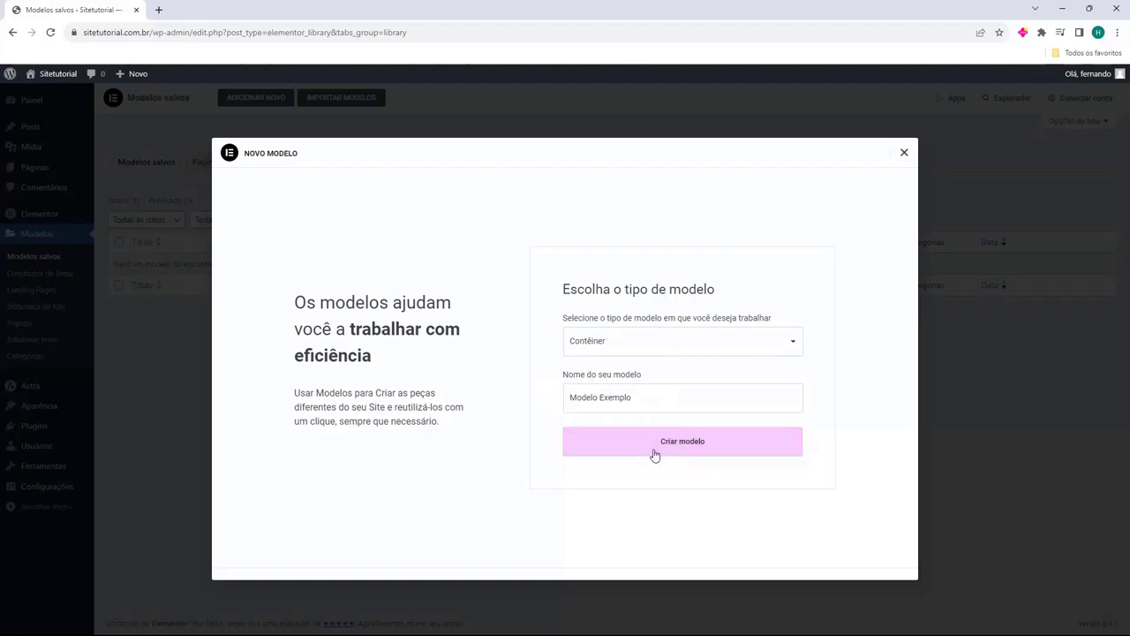
click(683, 451)
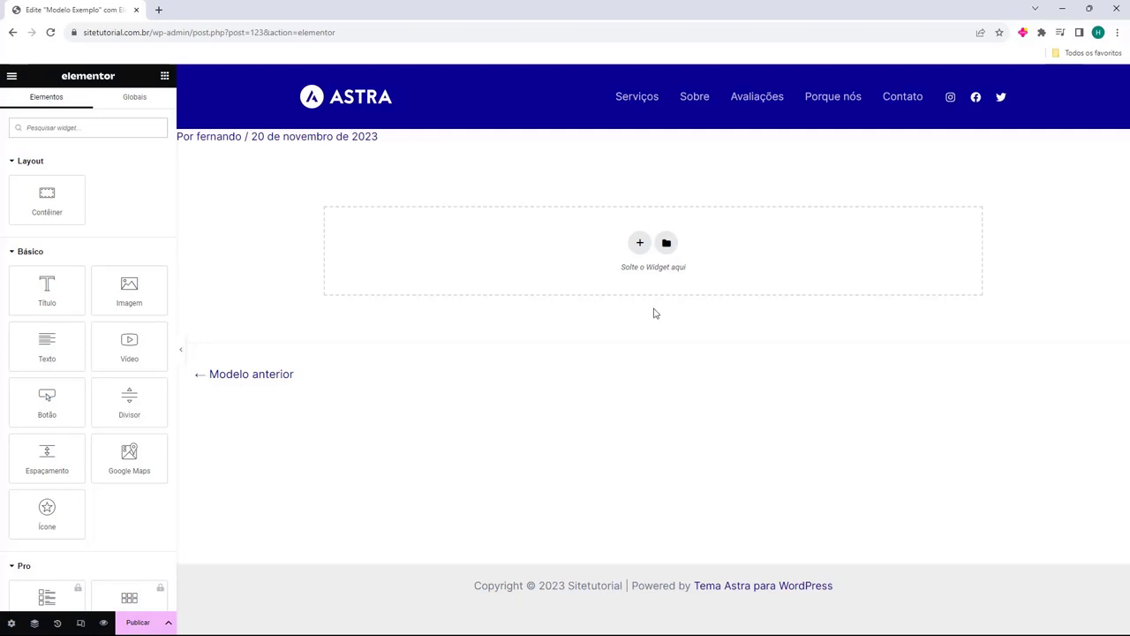
Add a two-column container to the empty template and place a Vídeo widget in its left column
click(639, 243)
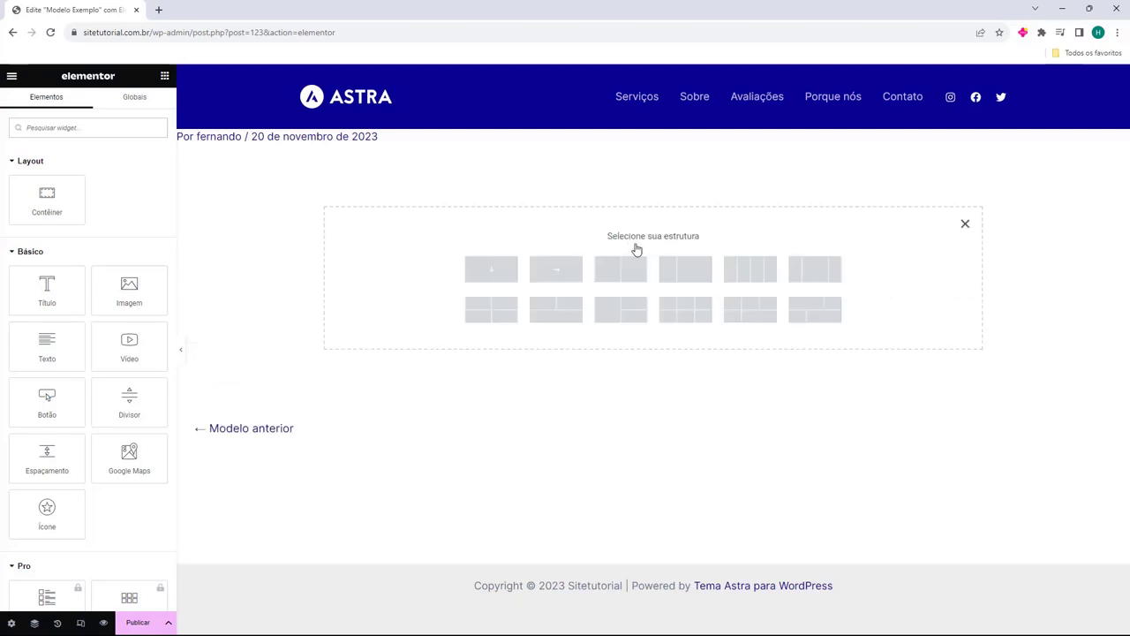
click(504, 281)
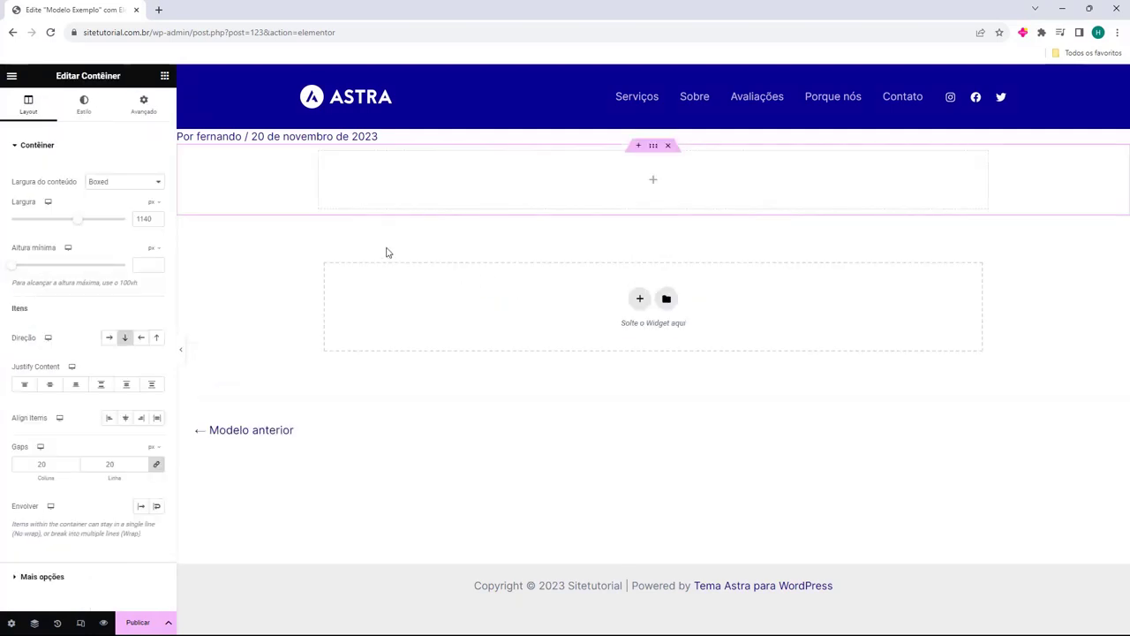
click(165, 77)
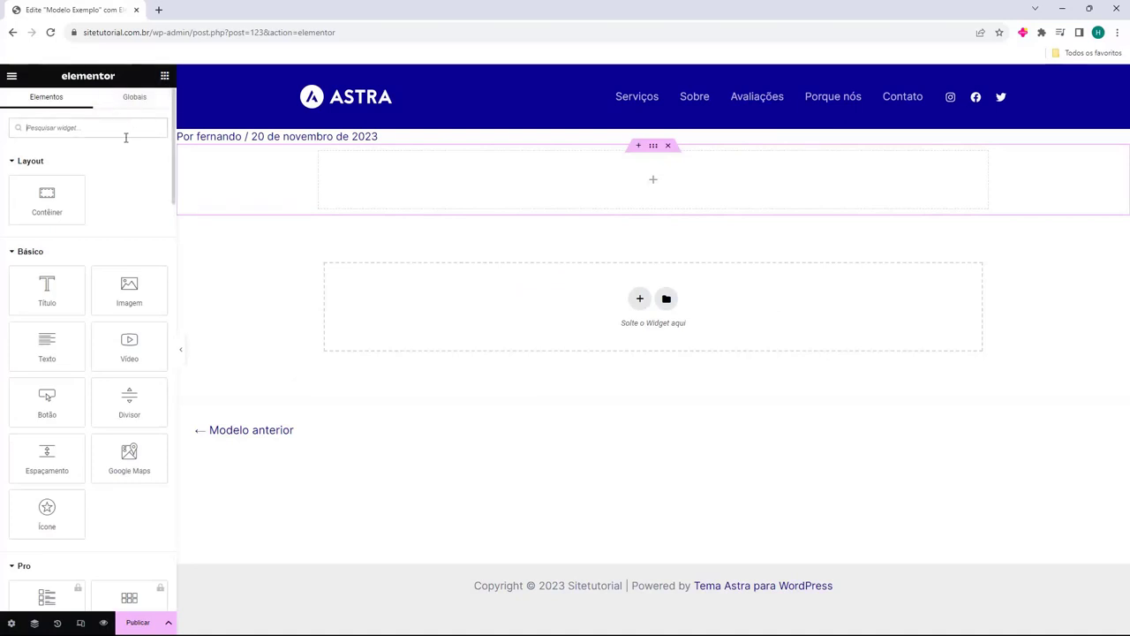
drag(142, 359, 450, 184)
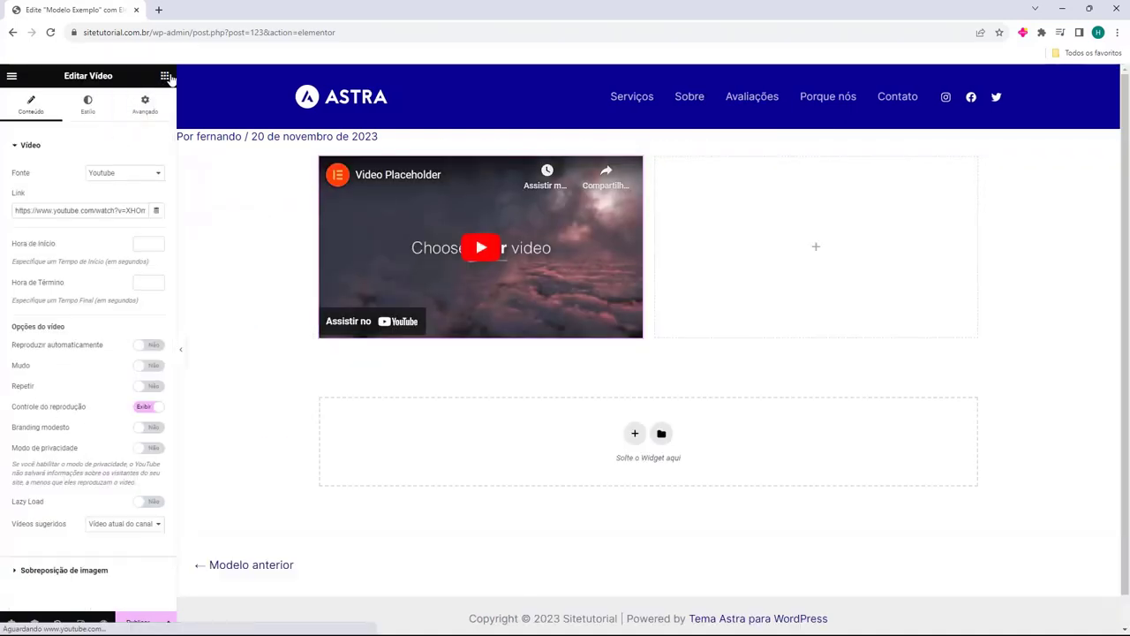
Add Título, Texto and Botão widgets in that order, stacked in the container's right column
click(164, 76)
drag(47, 296, 711, 232)
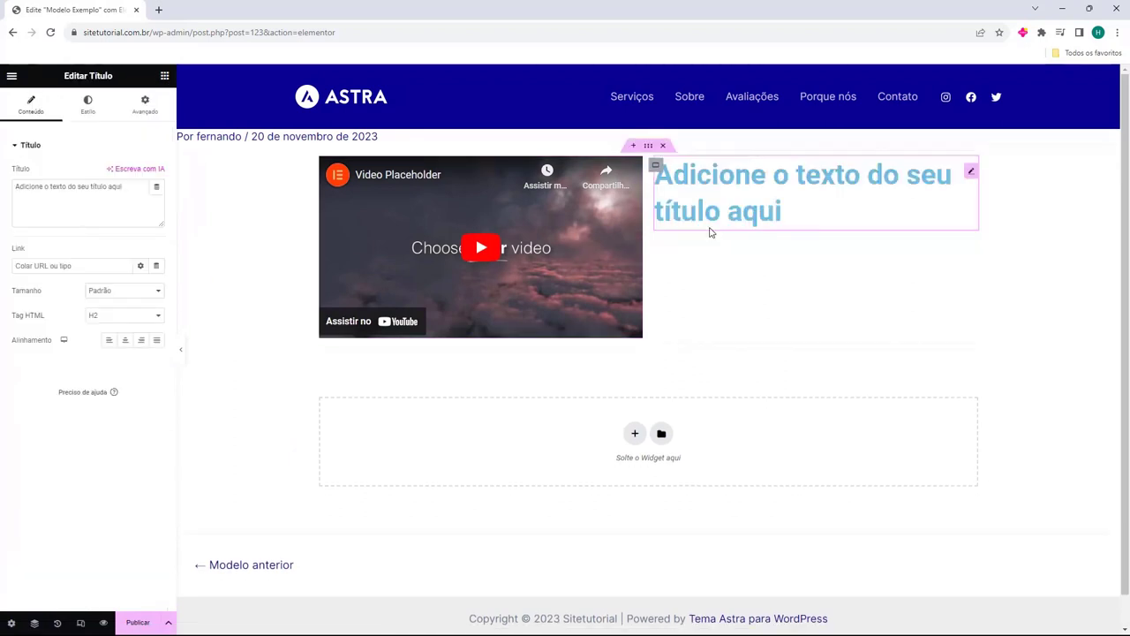
click(165, 76)
drag(47, 344, 789, 231)
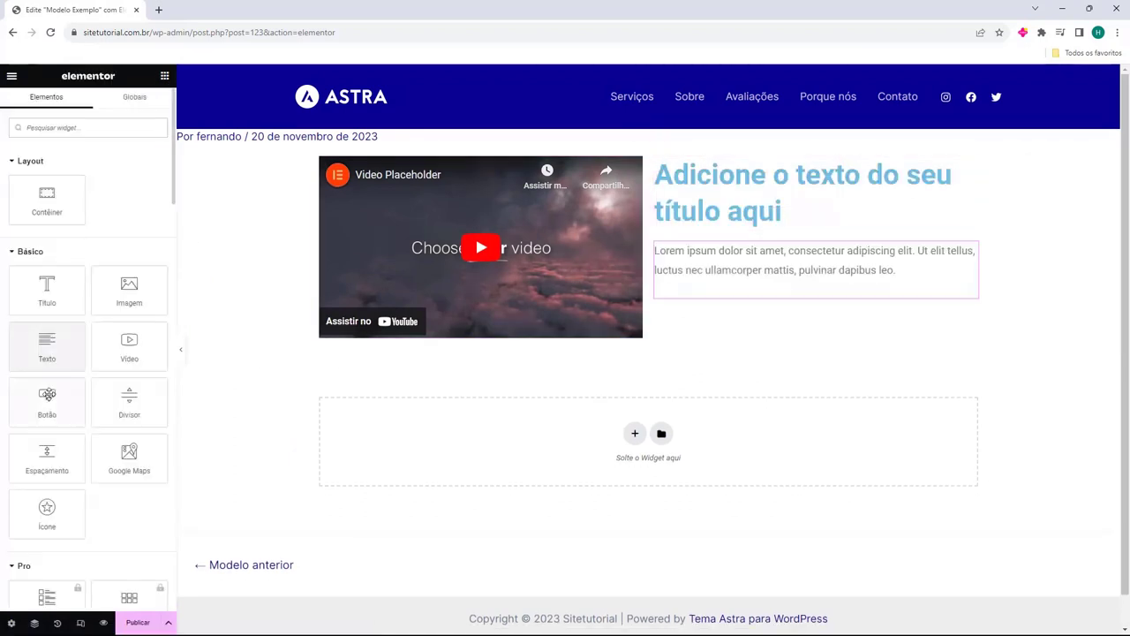
drag(47, 394, 750, 301)
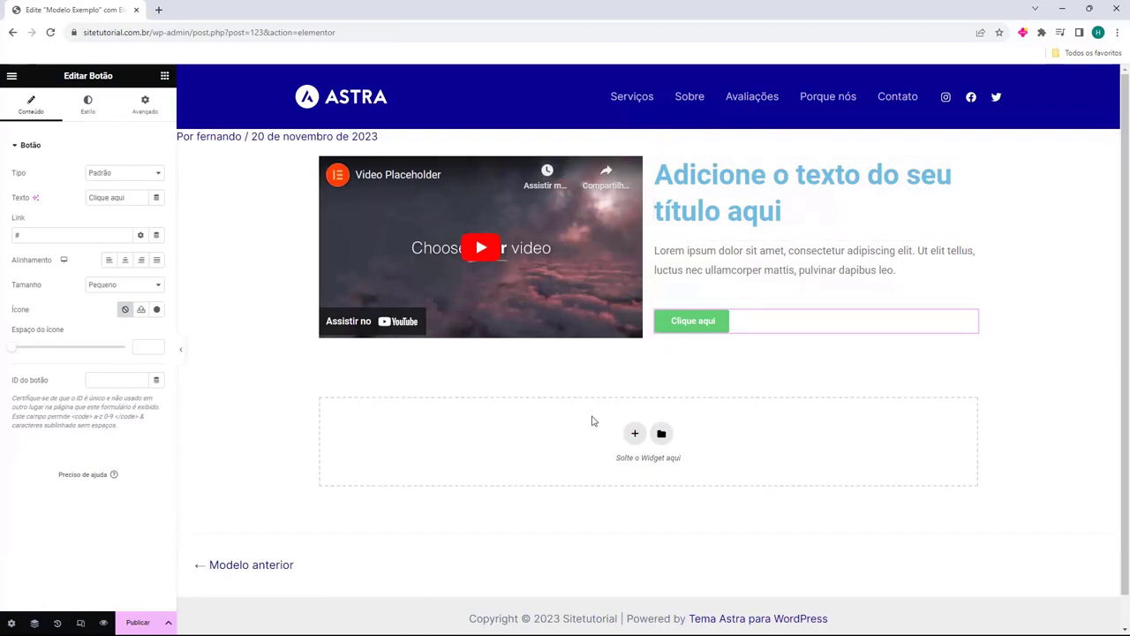
click(164, 75)
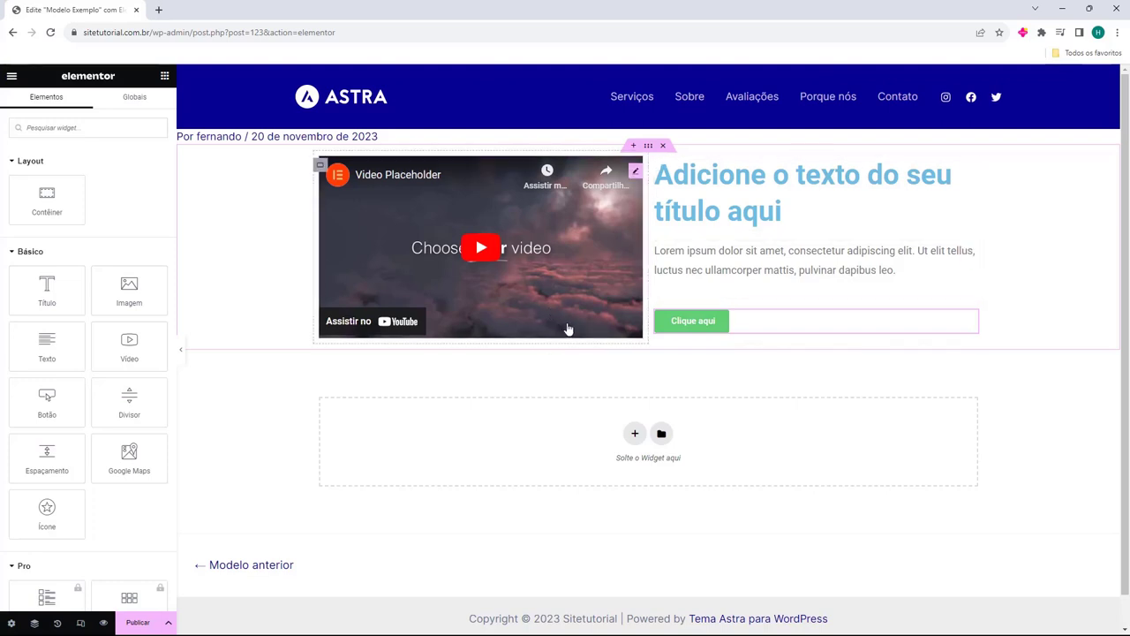
Publish the Modelo Exemplo template and exit the editor to the saved templates list
click(132, 626)
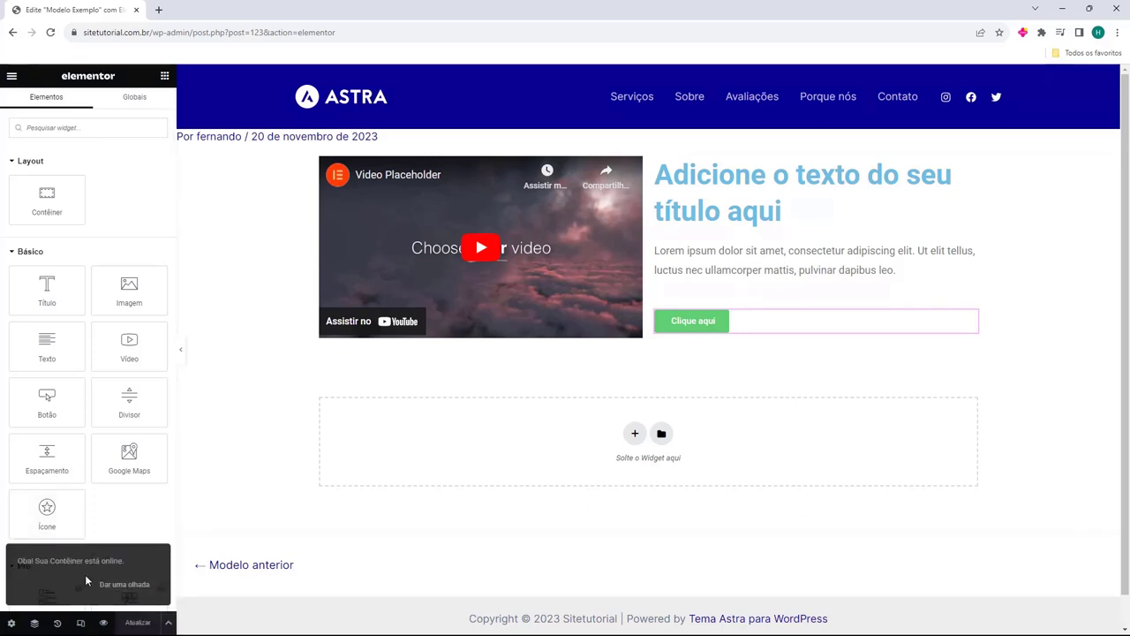
click(12, 75)
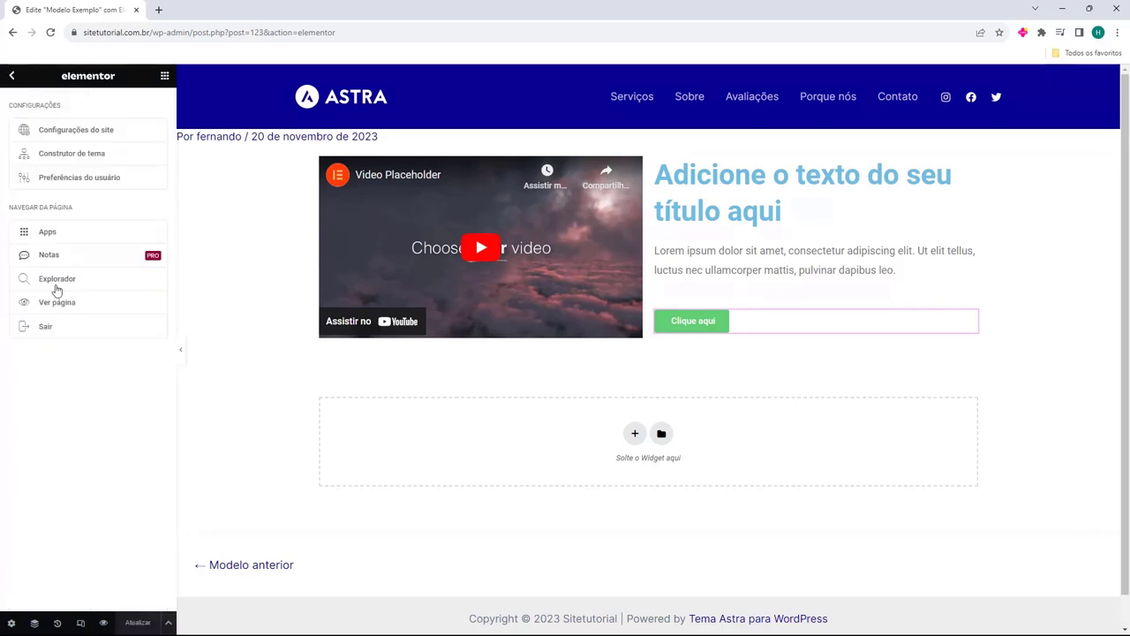
click(38, 327)
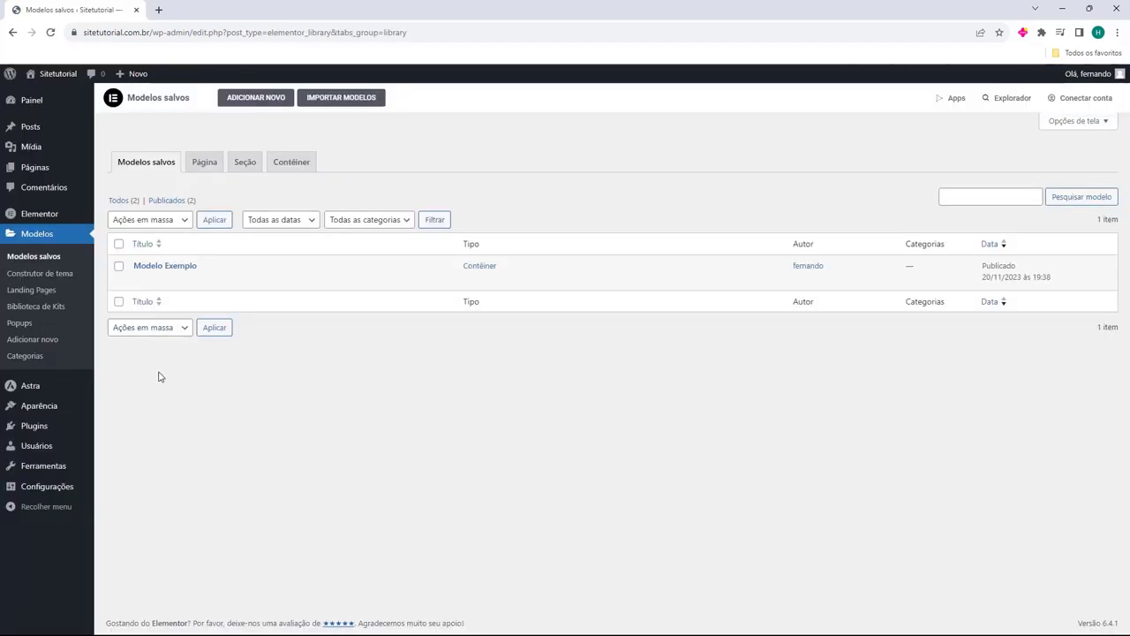
Open the Pagina Tutorial page from the site's pages list for editing with Elementor
mouse_move(137, 272)
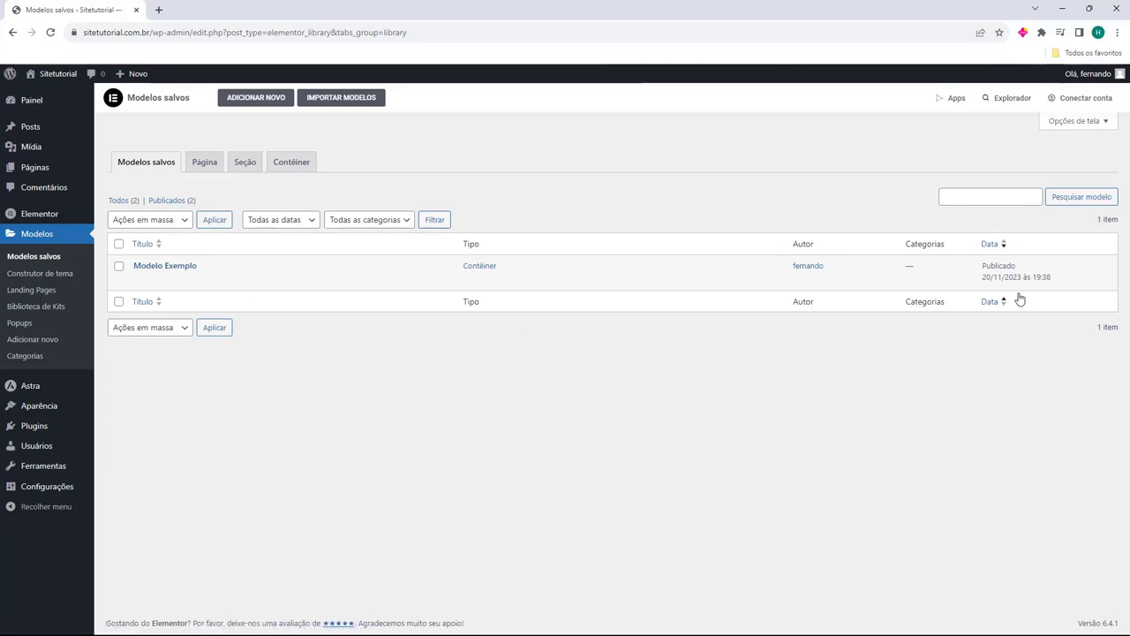
mouse_move(51, 174)
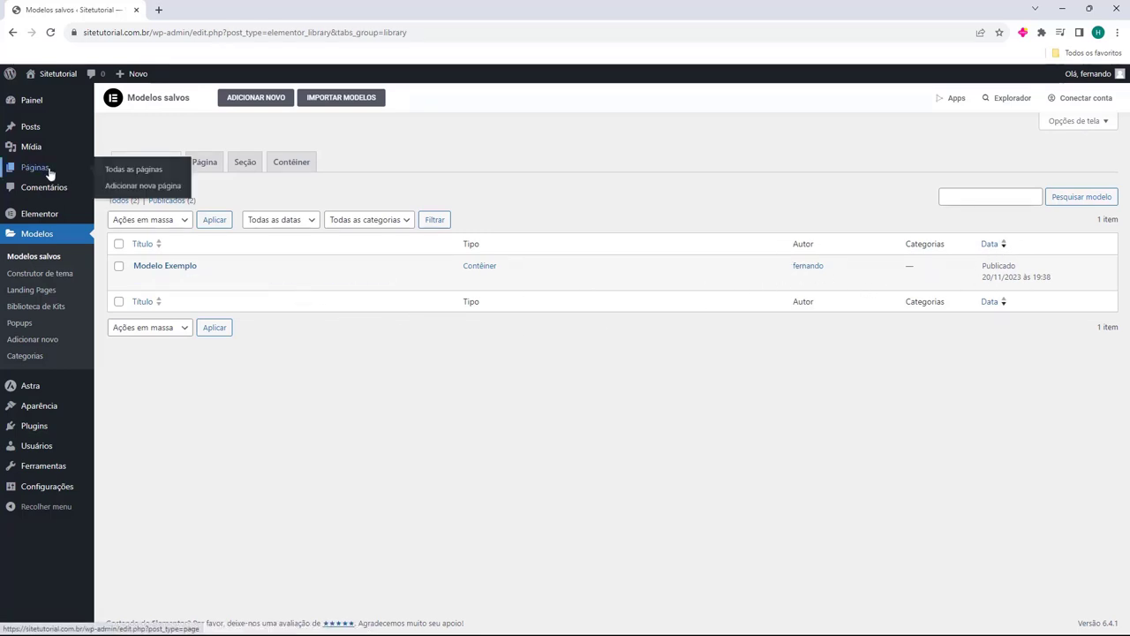
click(37, 174)
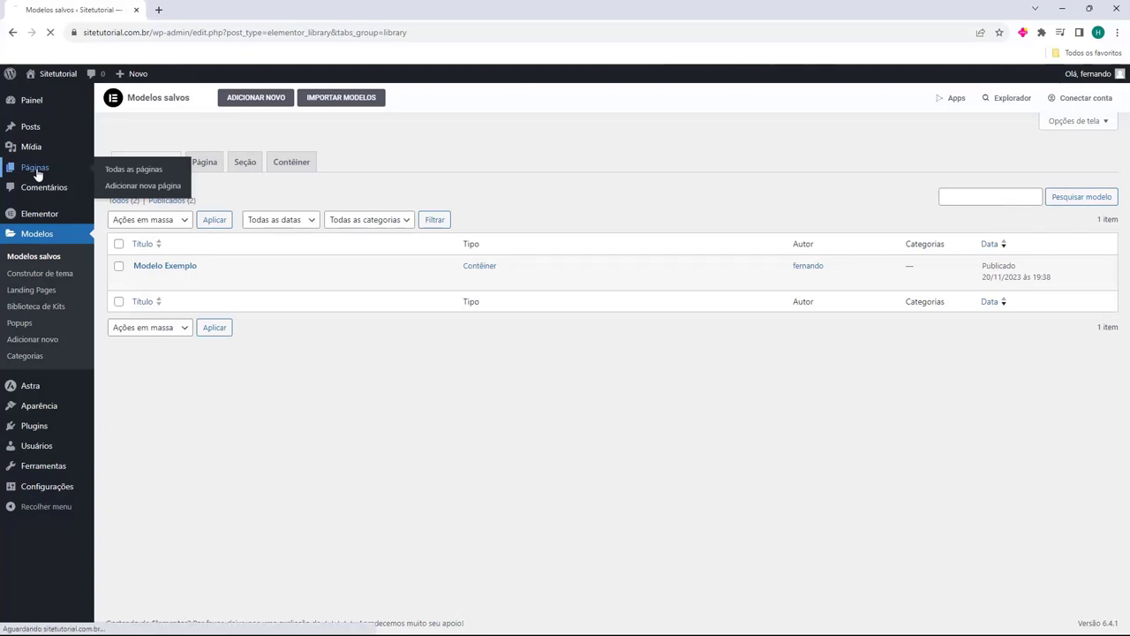
mouse_move(222, 203)
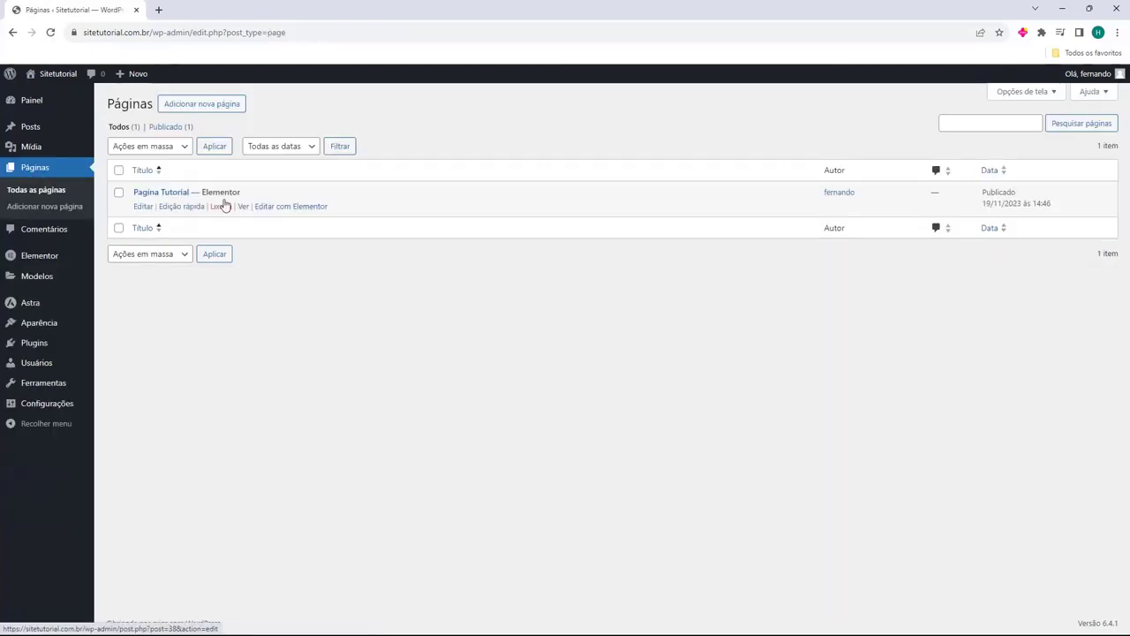
click(268, 210)
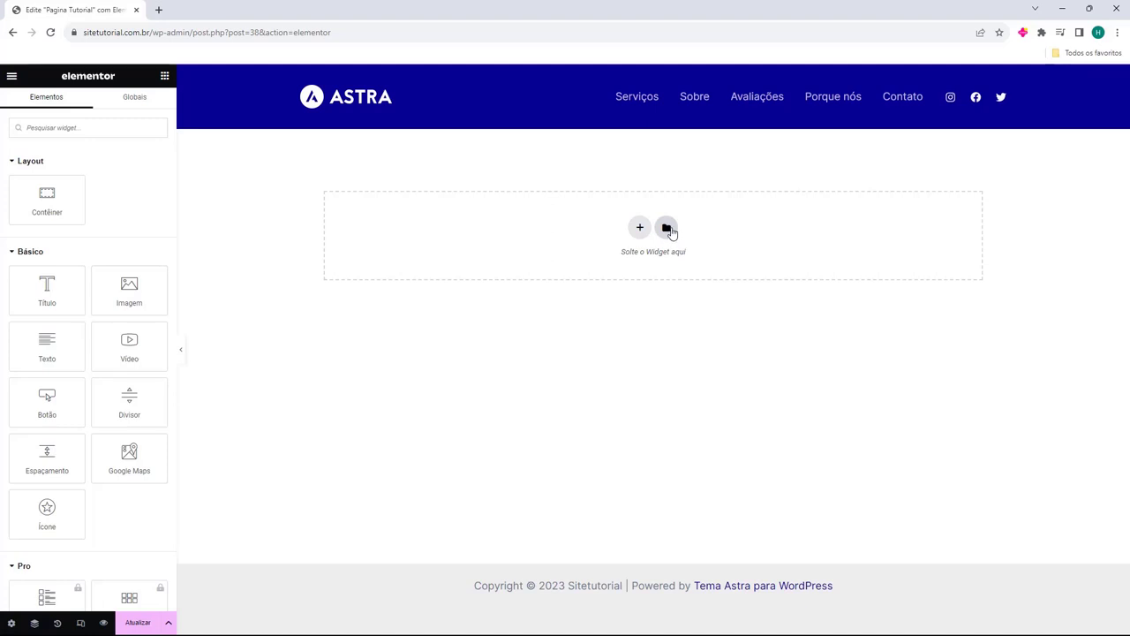
Insert Modelo Exemplo from the library's own saved templates into the page, applying its container settings
click(667, 229)
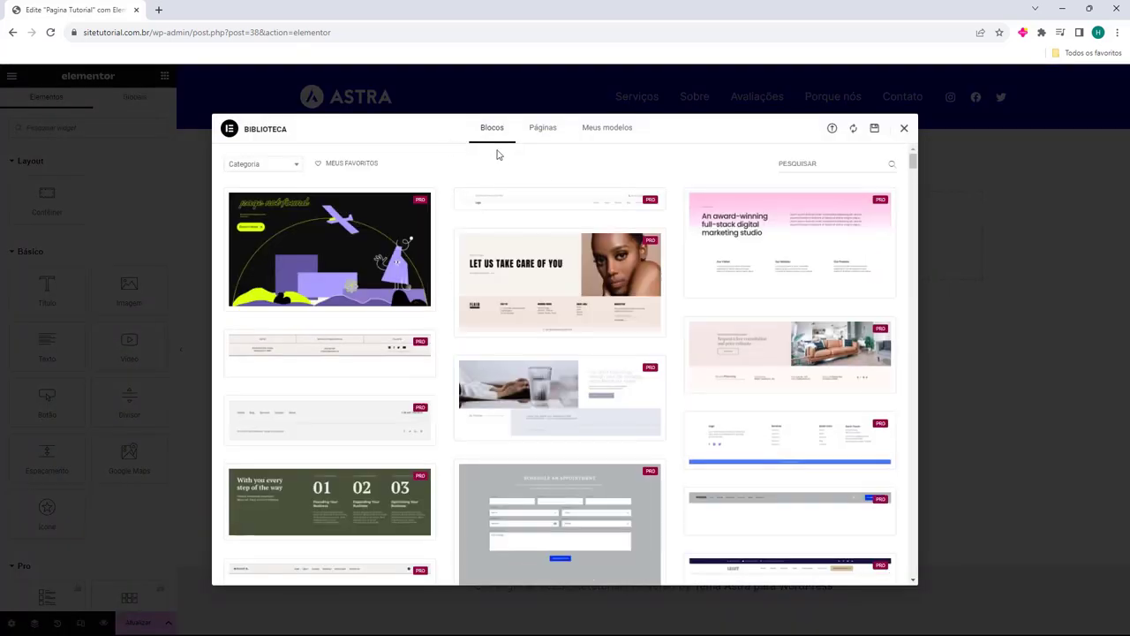
click(529, 135)
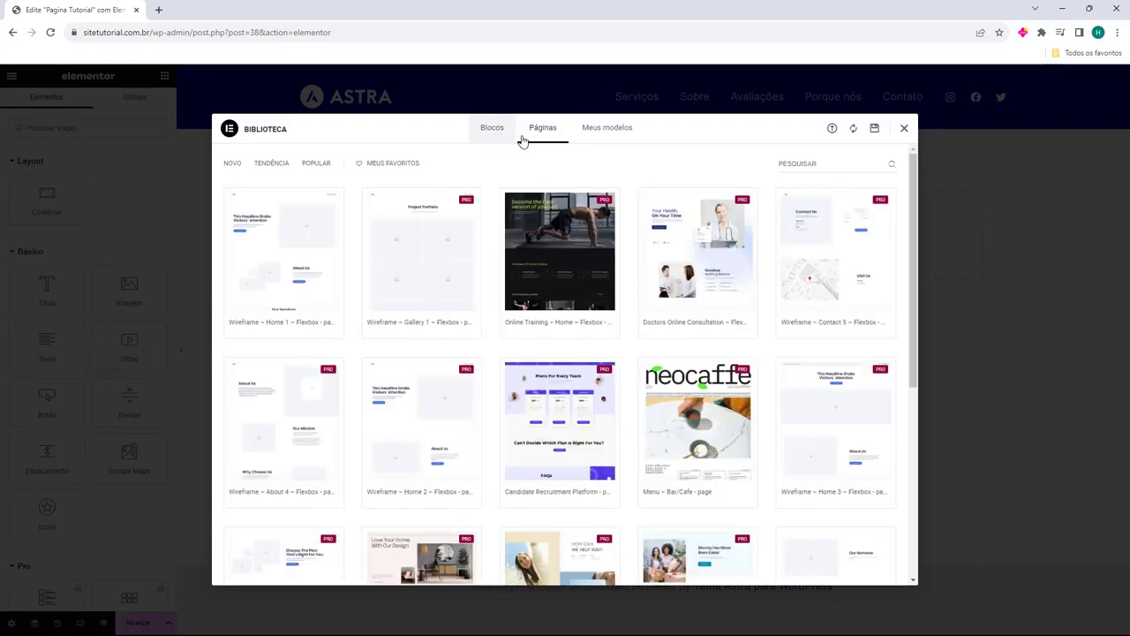
click(611, 131)
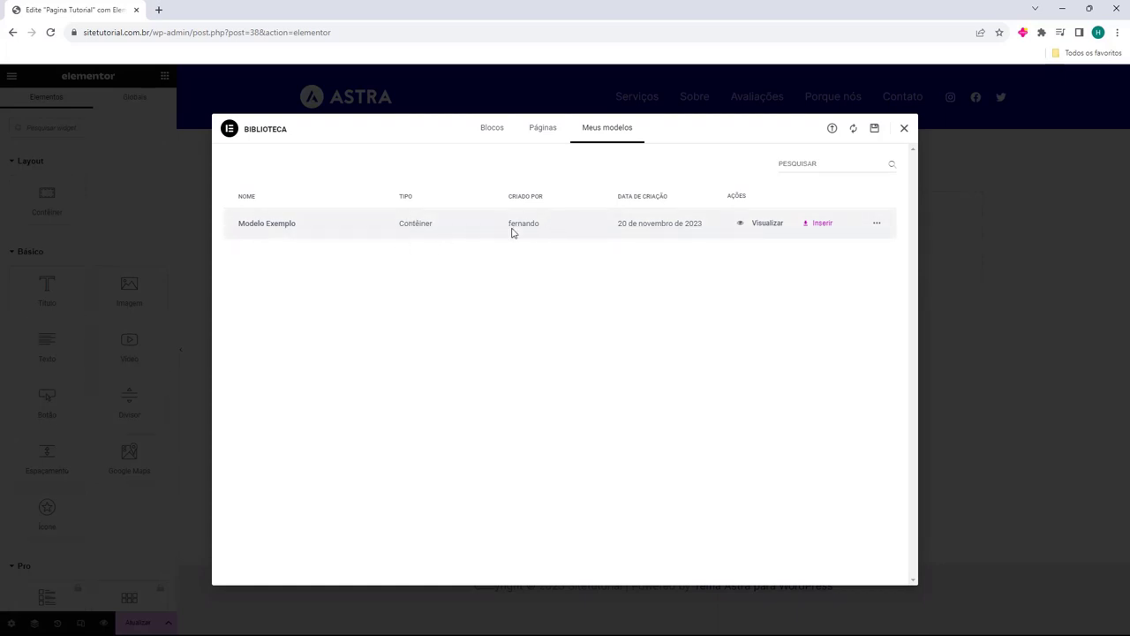
click(821, 226)
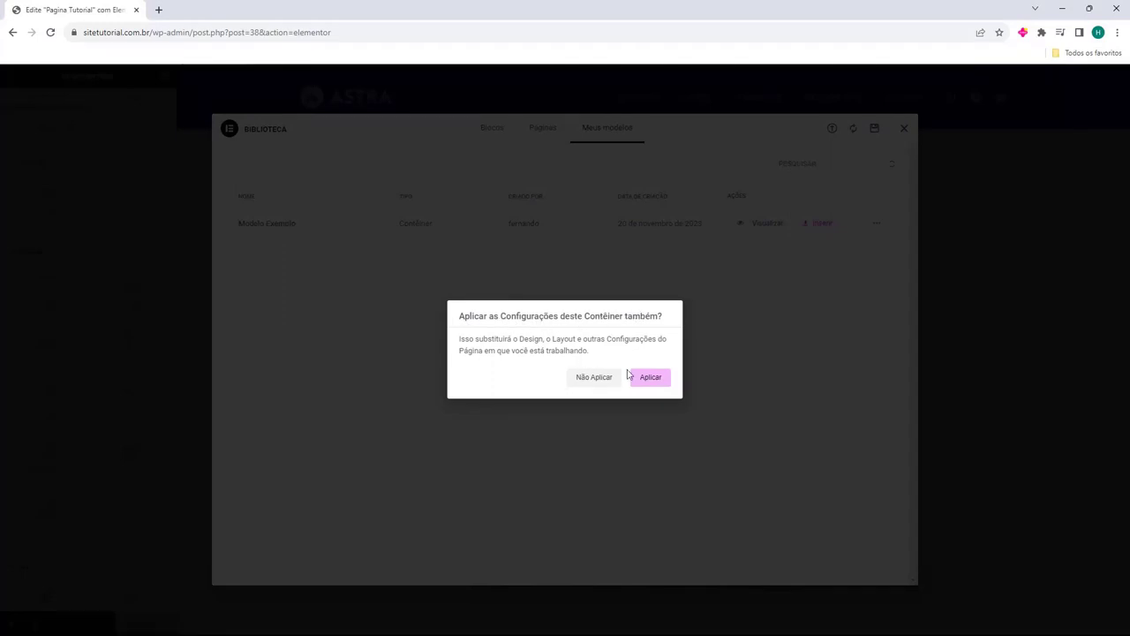
click(651, 382)
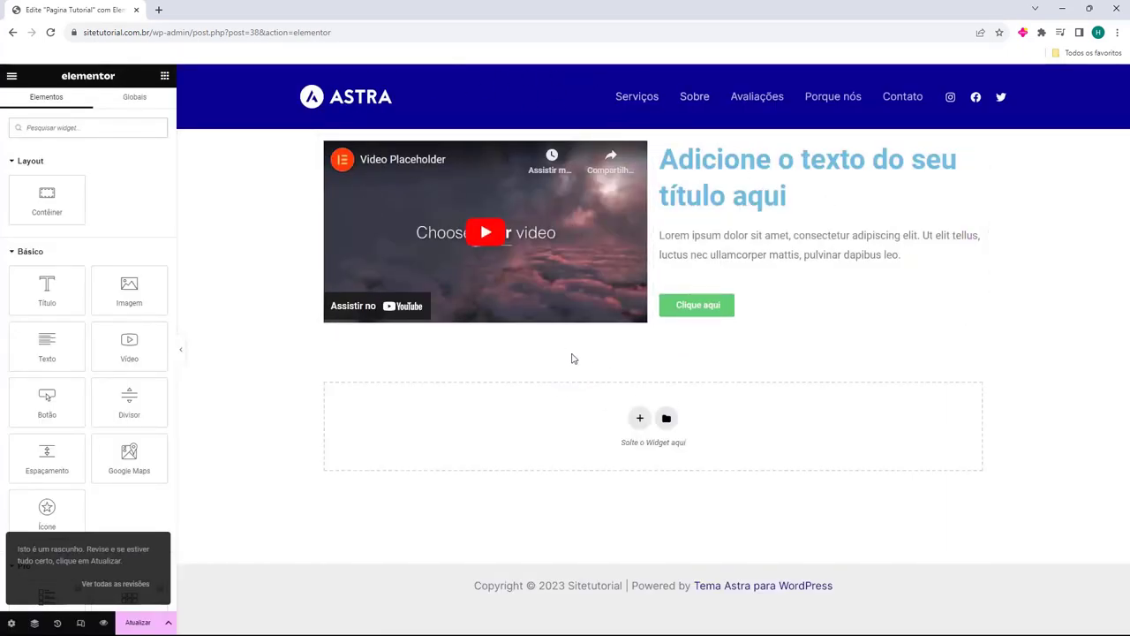
Insert Modelo Exemplo a second time below the first block, applying its settings, and delete that second block
click(666, 417)
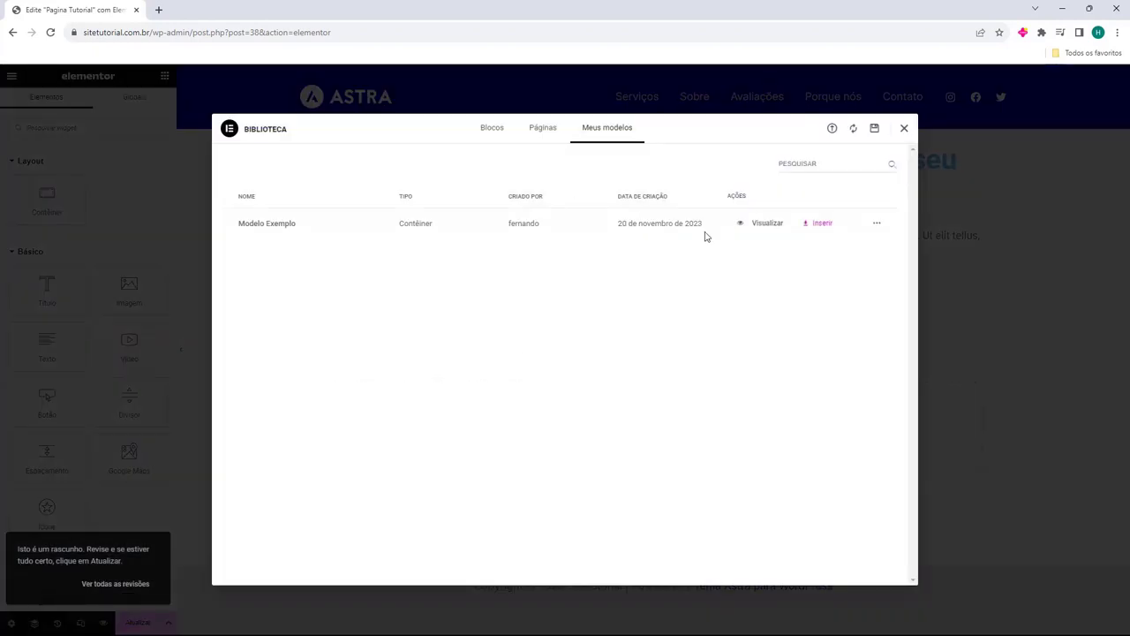
click(823, 226)
click(651, 377)
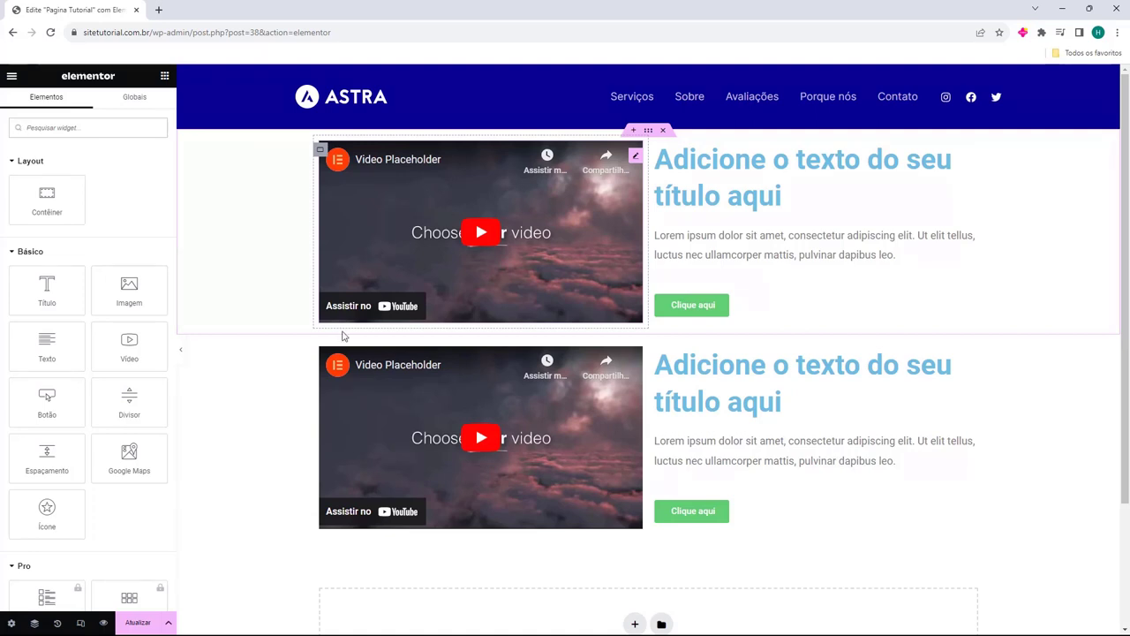
click(662, 337)
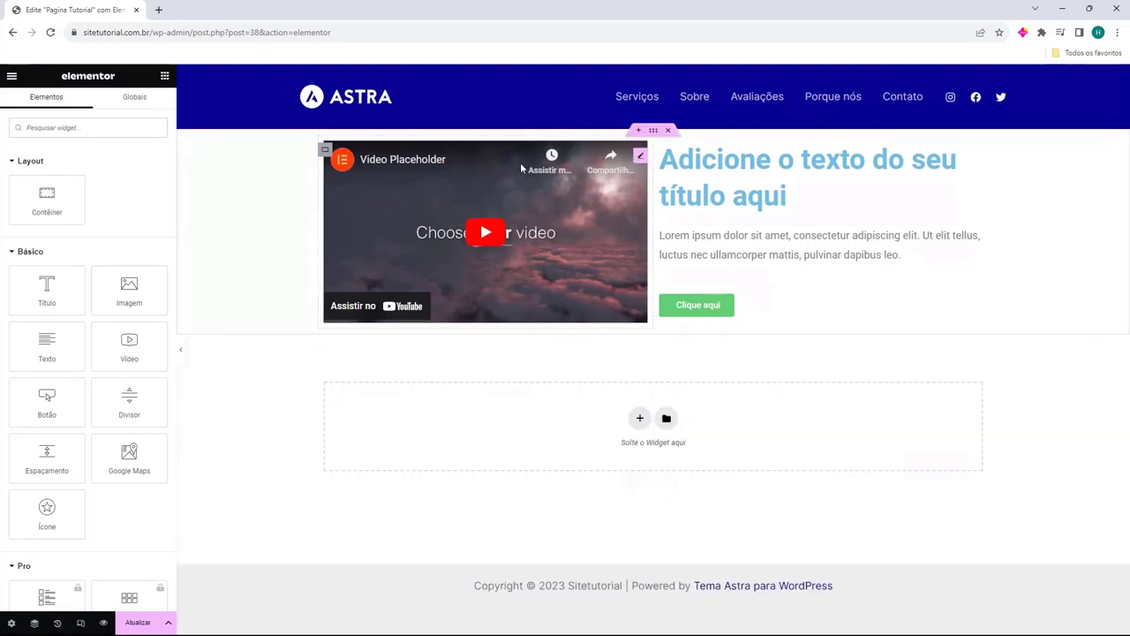
Move the title widget below the text paragraph in the right column and back to the top of the column
click(971, 157)
drag(971, 157, 812, 273)
drag(977, 263, 954, 148)
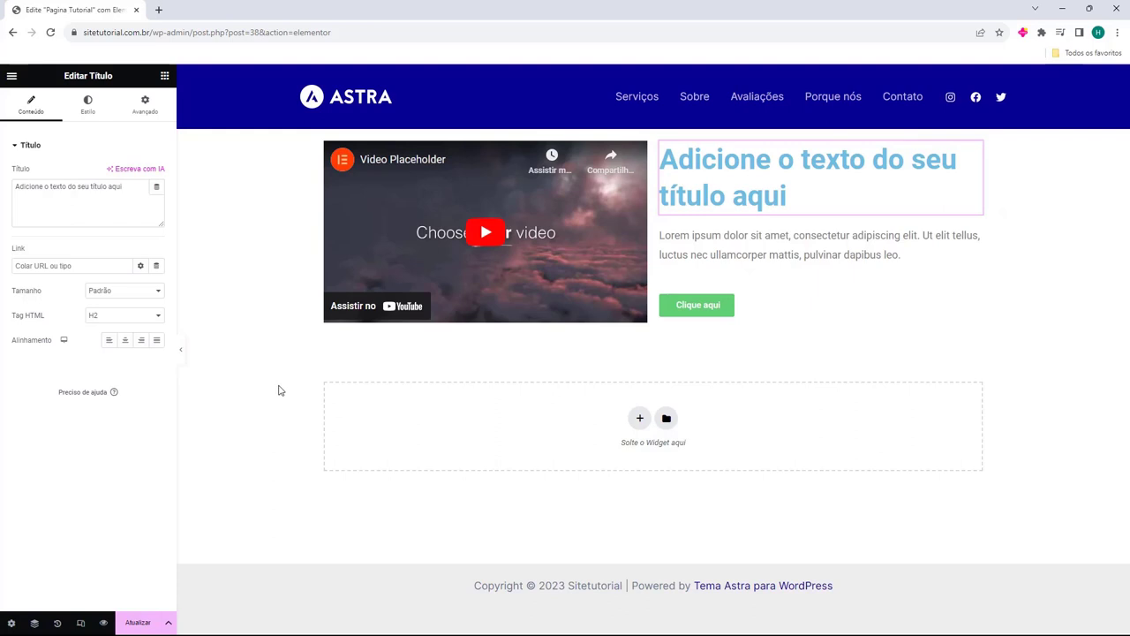